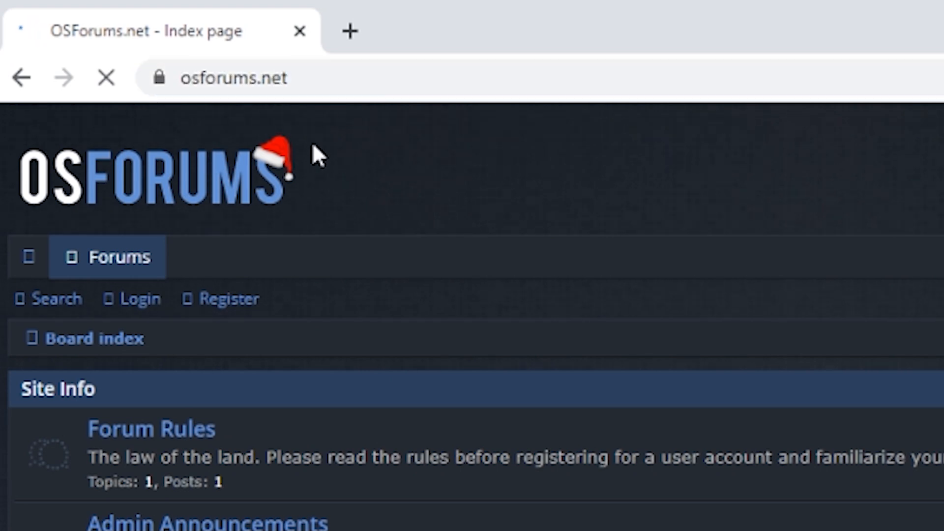
click(159, 78)
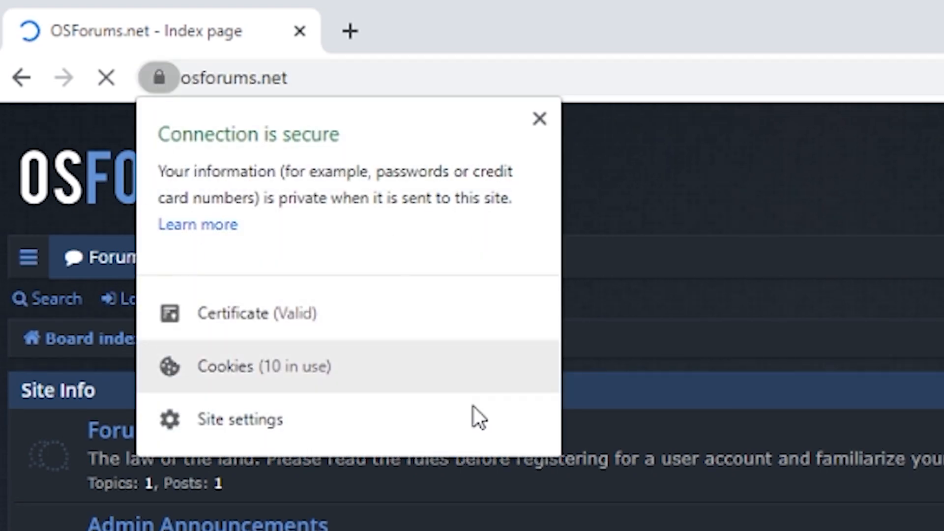
key(Escape)
click(267, 79)
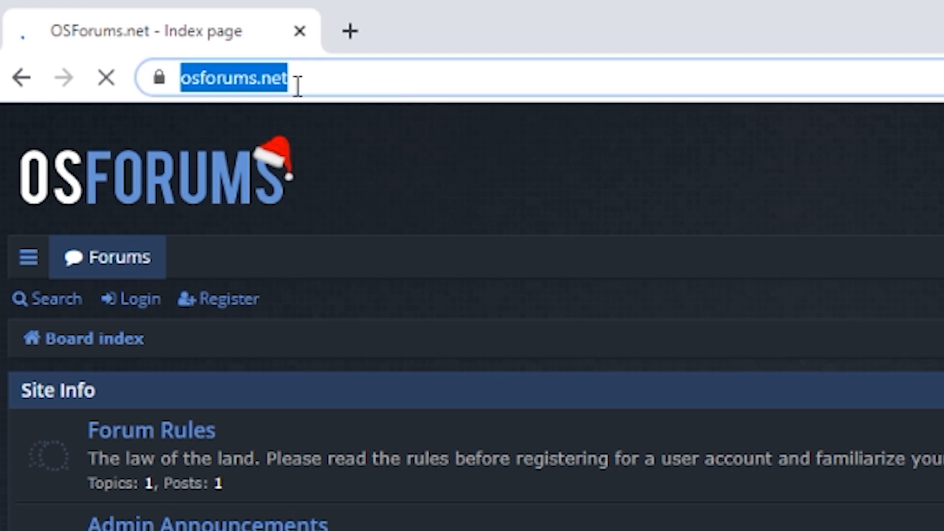
triple_click(248, 79)
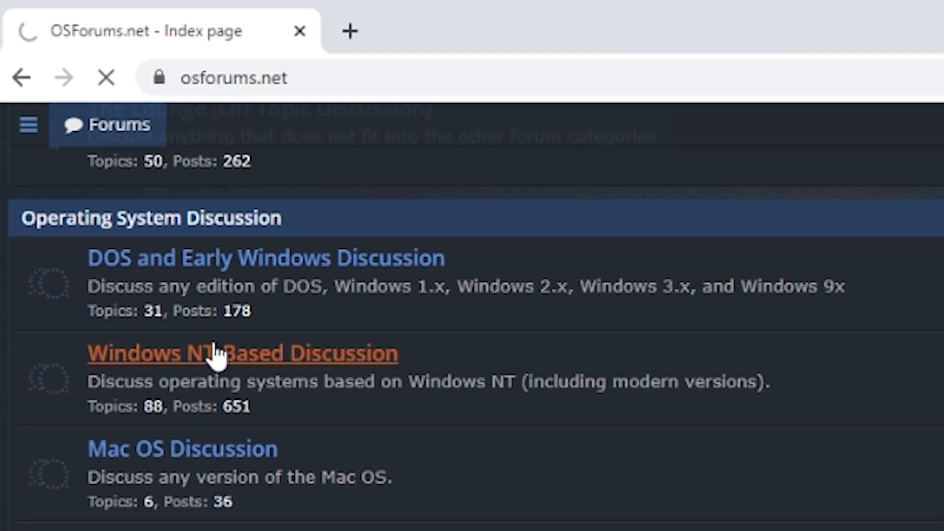
Load chrome://flags and browse the omnibox experiments, including those unavailable here
click(850, 77)
text(chrome)
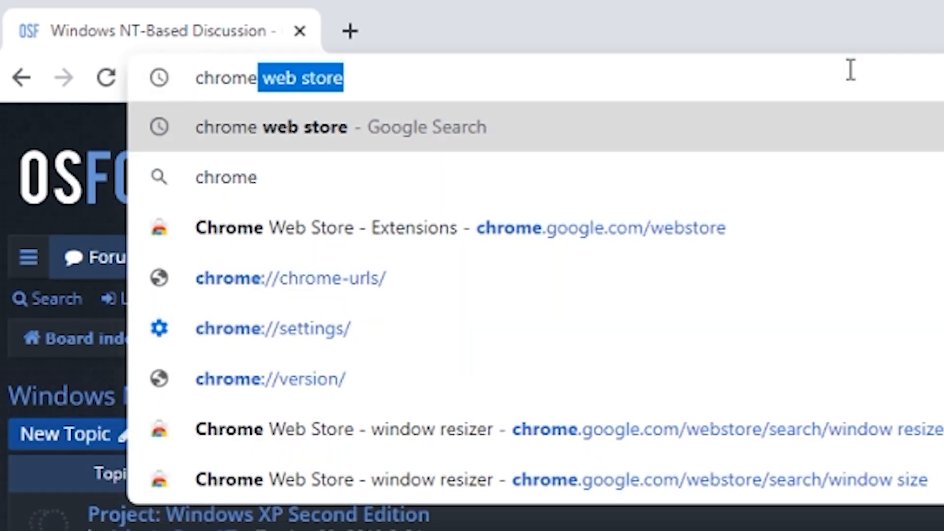
text(://flags)
key(Return)
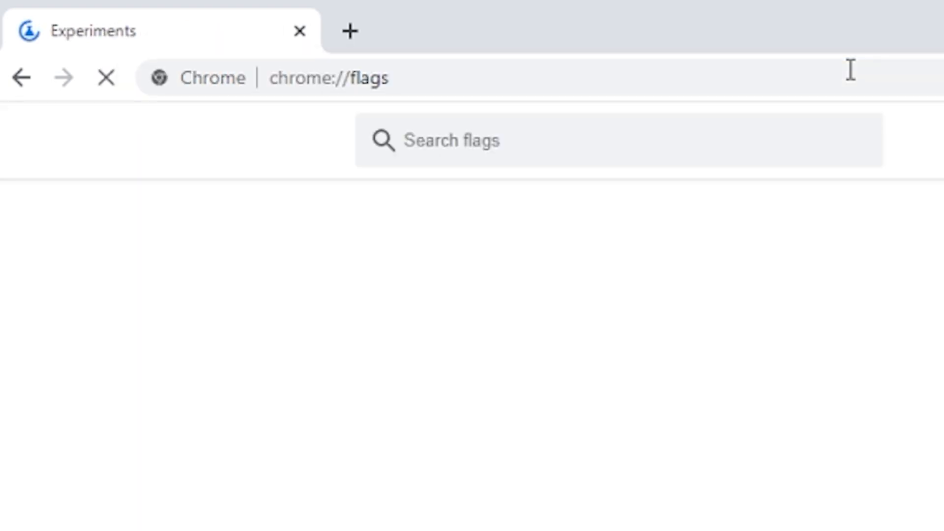
text(omni)
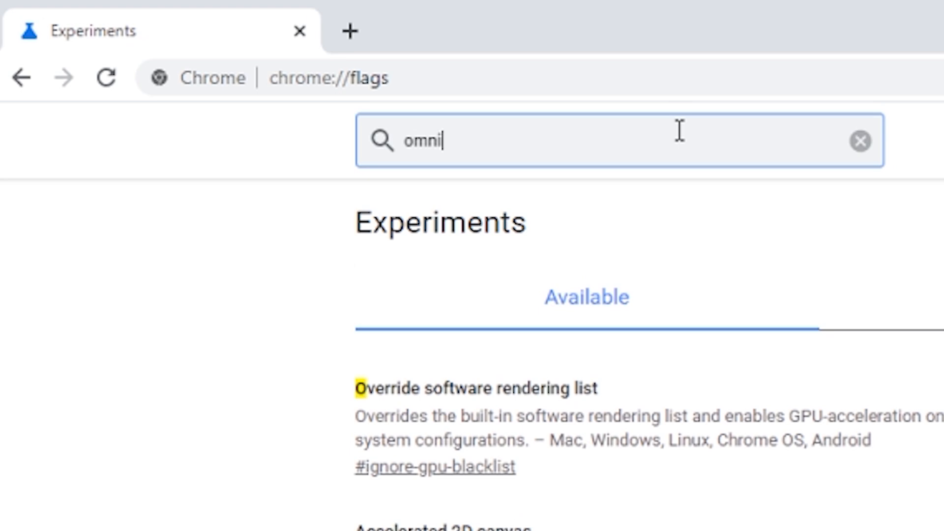
text(box-)
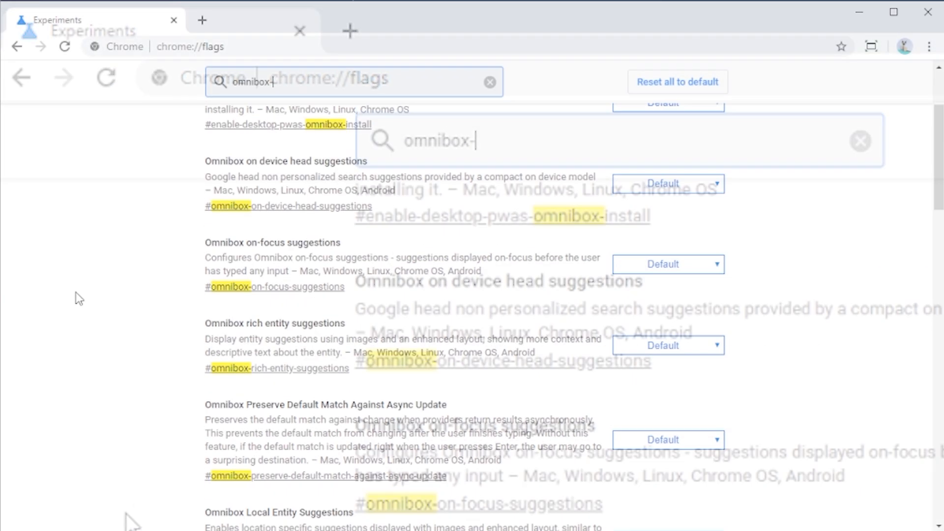
scroll(84, 306, down, 3)
scroll(573, 242, down, 5)
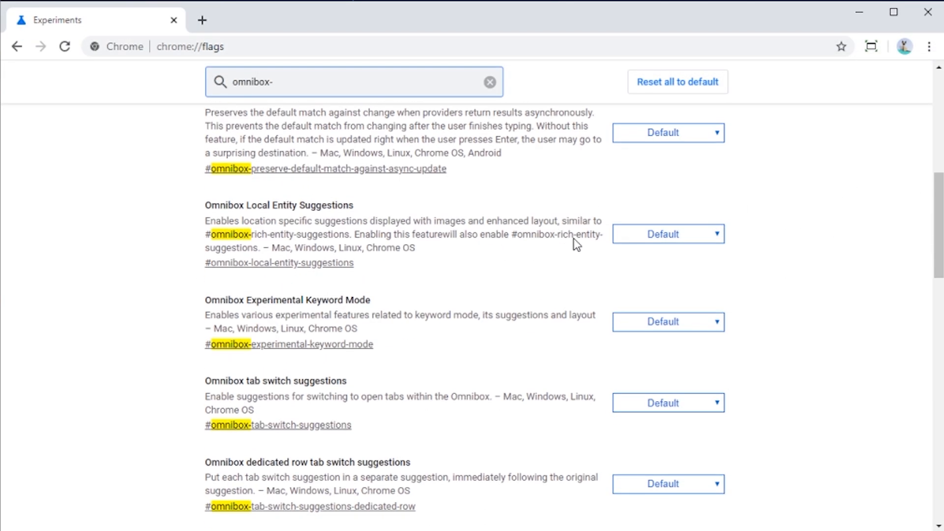
scroll(346, 298, down, 5)
scroll(289, 372, down, 5)
scroll(289, 373, down, 5)
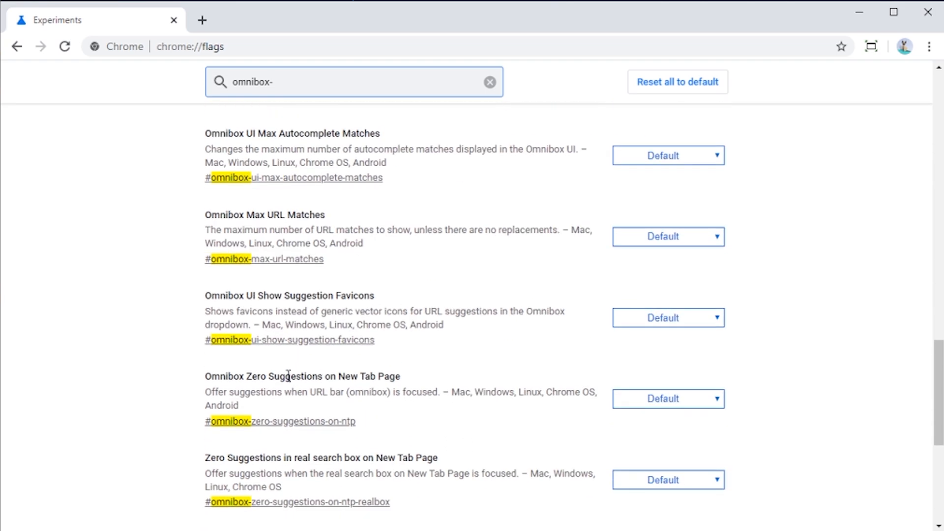
scroll(289, 377, down, 5)
drag(257, 402, 404, 293)
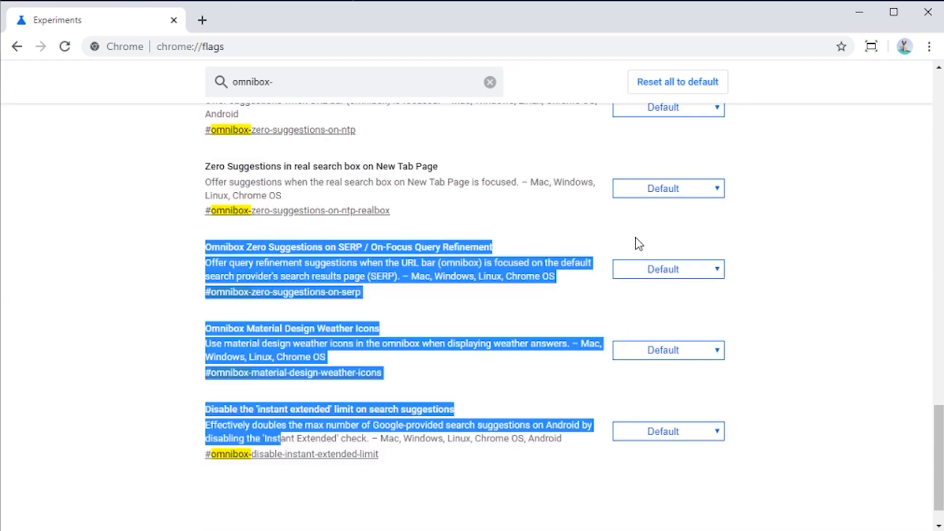
scroll(403, 293, up, 5)
click(426, 377)
scroll(427, 379, down, 4)
scroll(354, 369, up, 5)
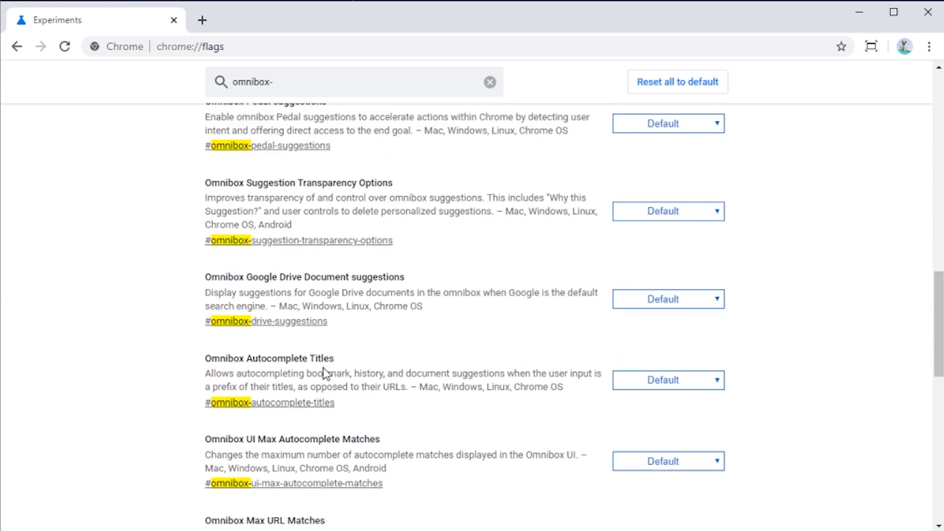
scroll(354, 370, up, 5)
scroll(352, 365, up, 5)
scroll(355, 367, up, 2)
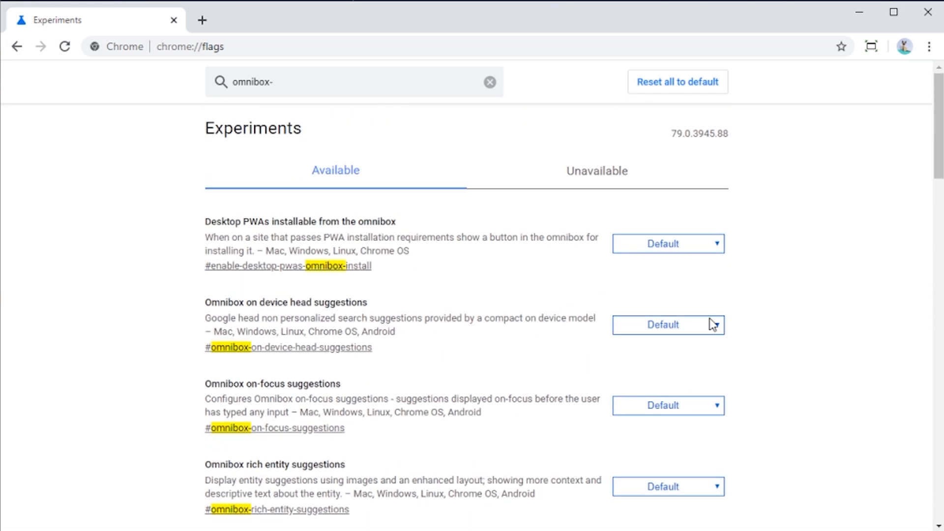
click(612, 168)
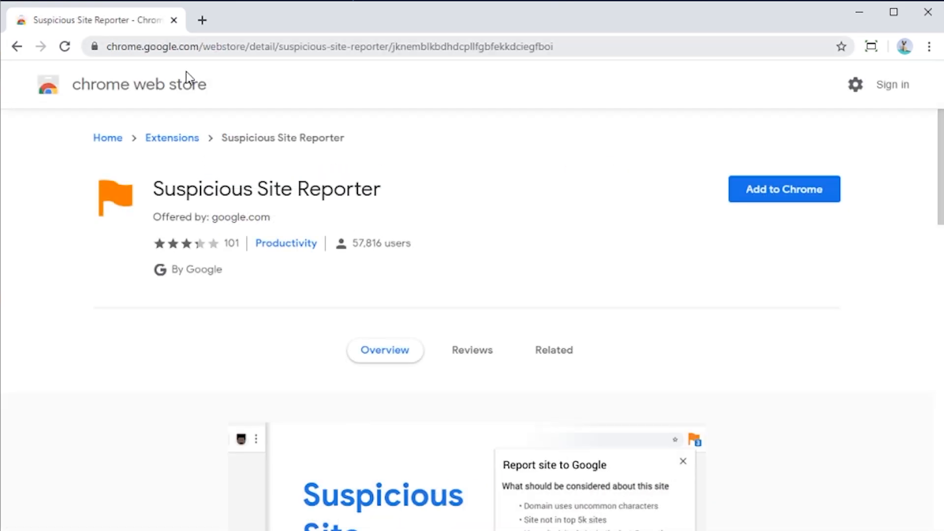
Add Suspicious Site Reporter to Chrome and reload to see the full address prefix
click(784, 189)
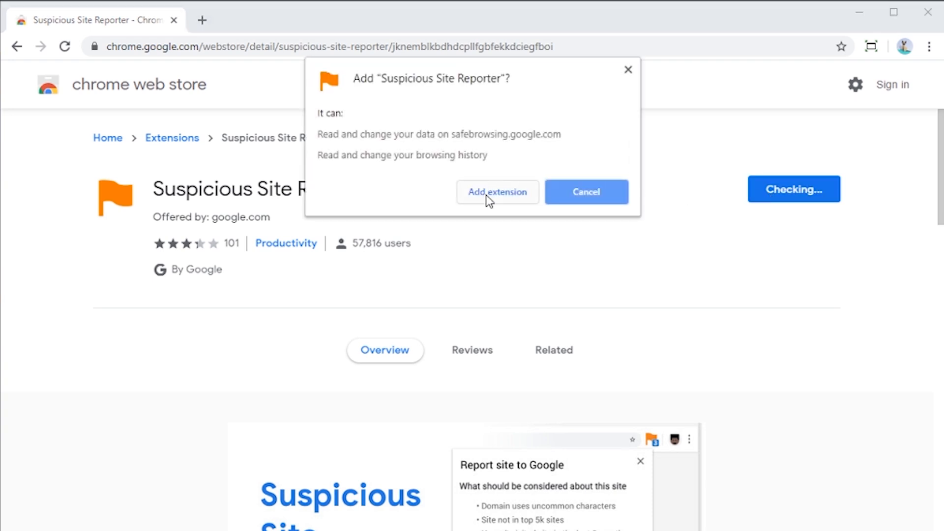
click(486, 195)
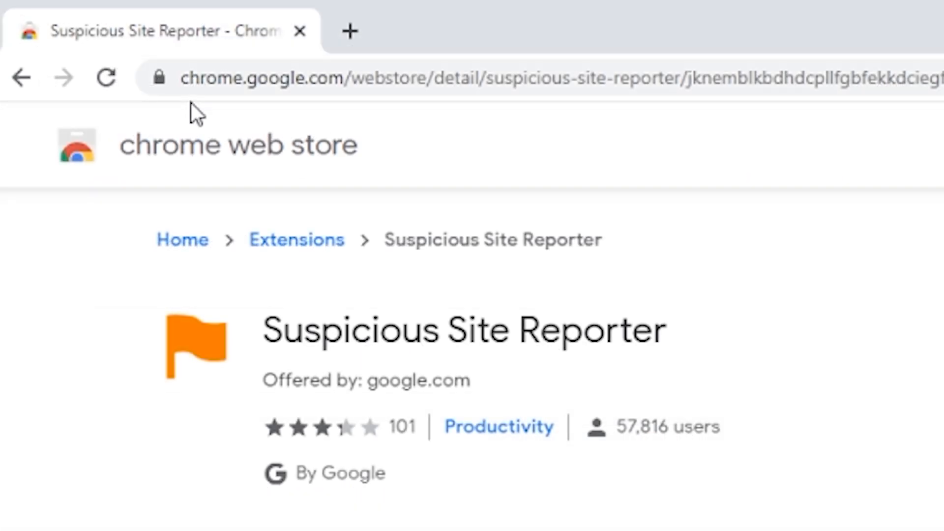
key(F5)
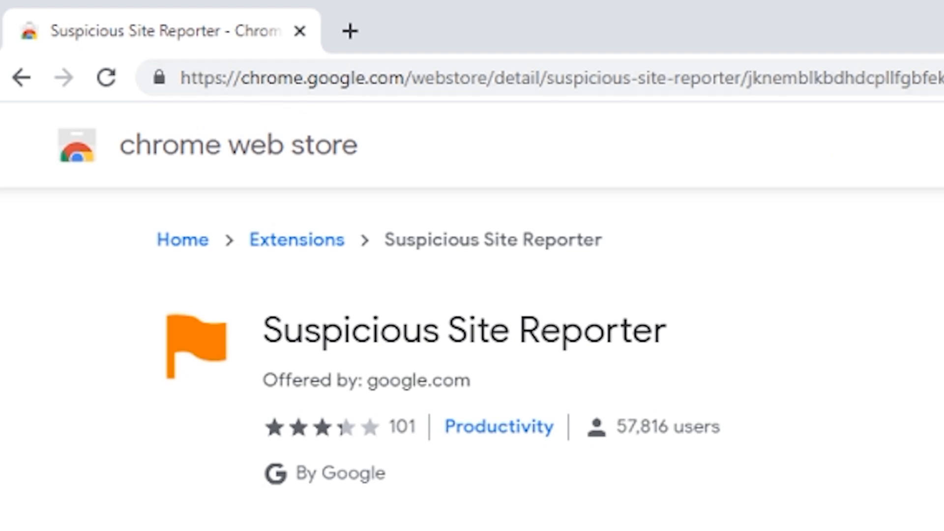
drag(177, 77, 332, 77)
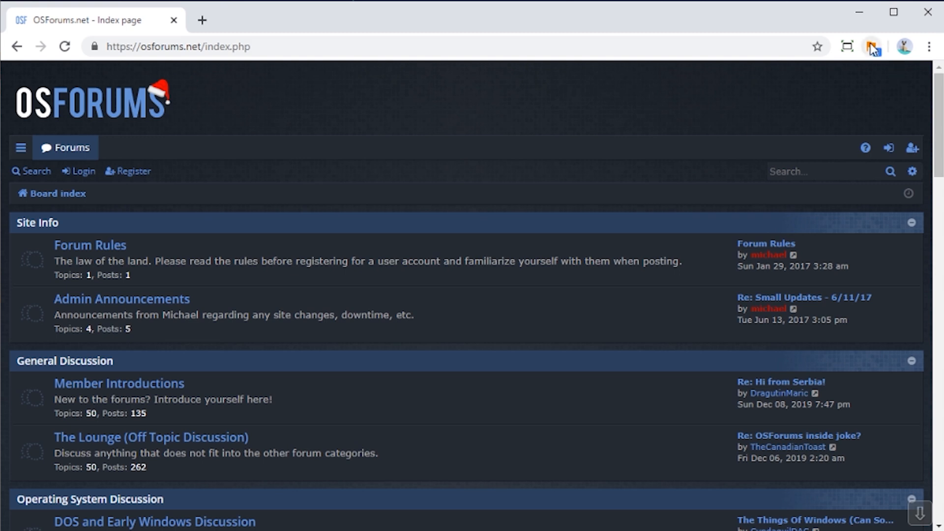
right_click(874, 48)
click(906, 149)
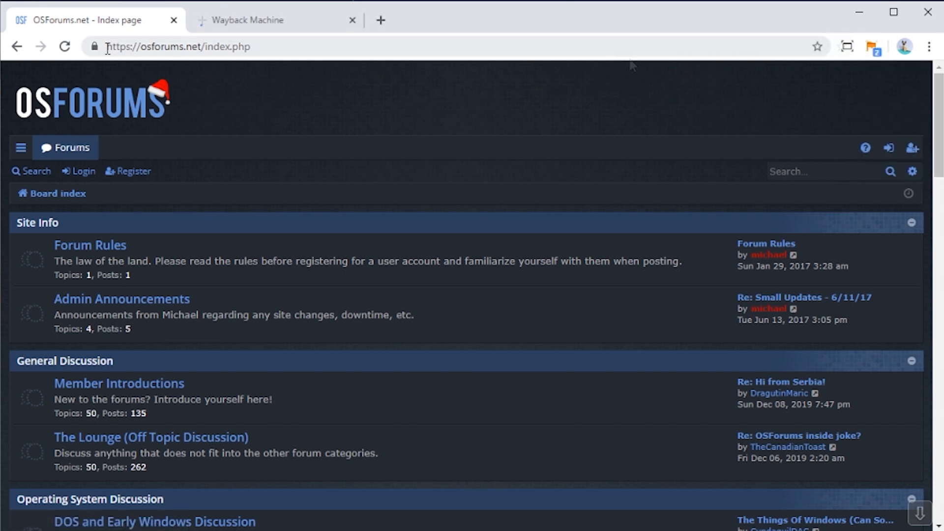
click(246, 20)
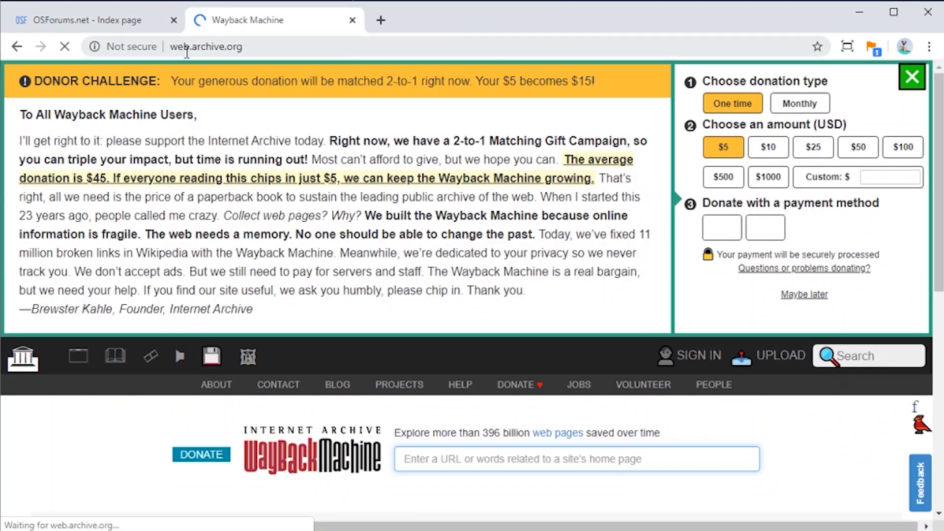
click(171, 47)
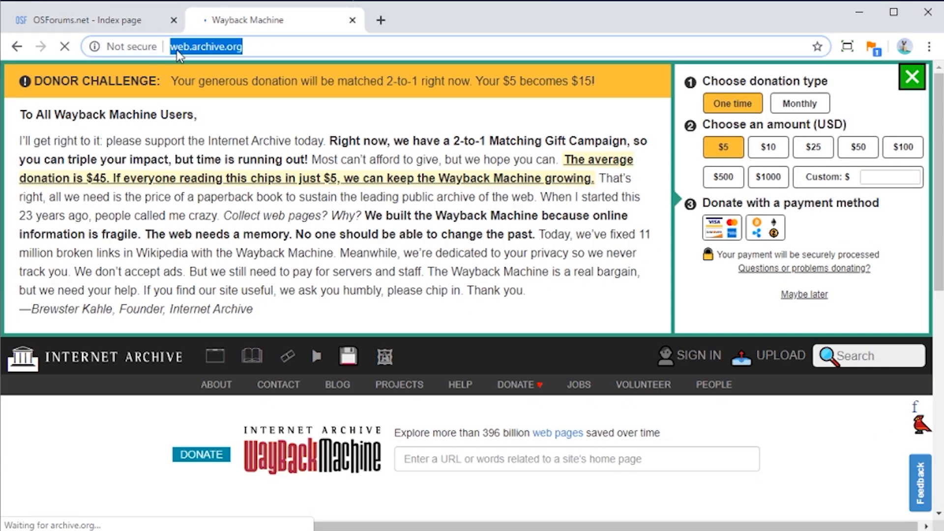
click(264, 47)
click(171, 47)
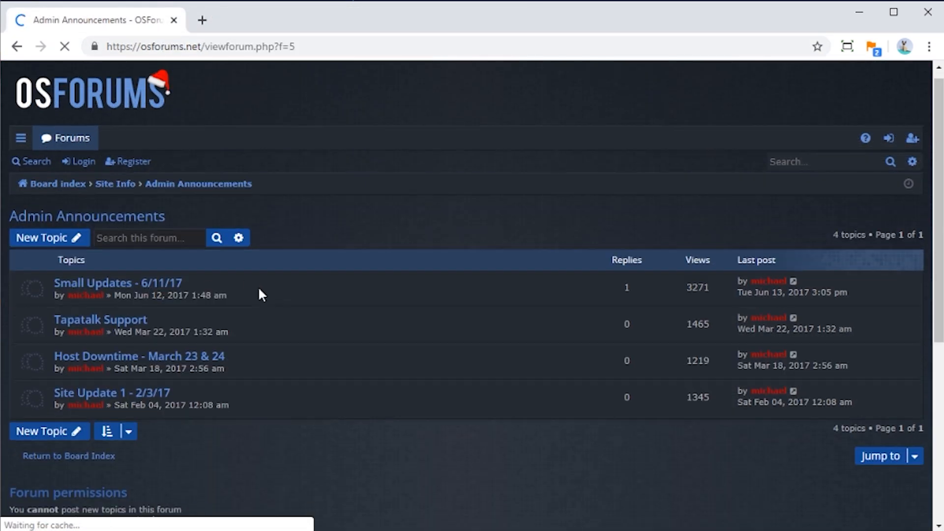
scroll(259, 288, up, 1)
click(97, 89)
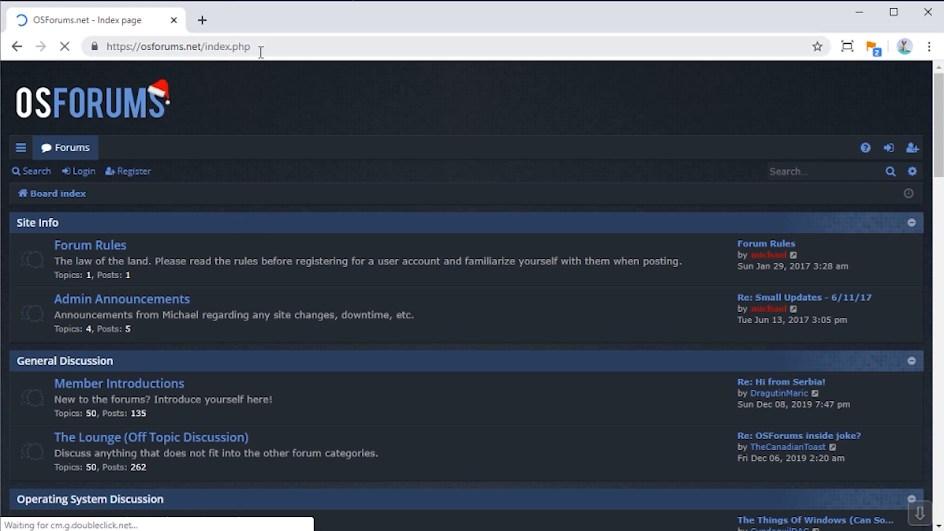
Visit web.archive.org in a new tab, then bring up the extension's options menu on OSForums
click(201, 20)
text(web.a)
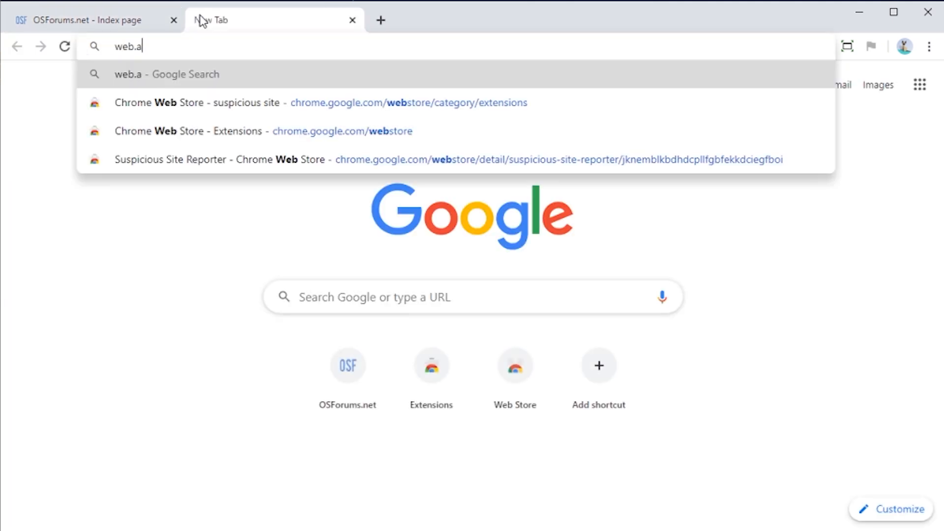
text(rc)
text(hive.org)
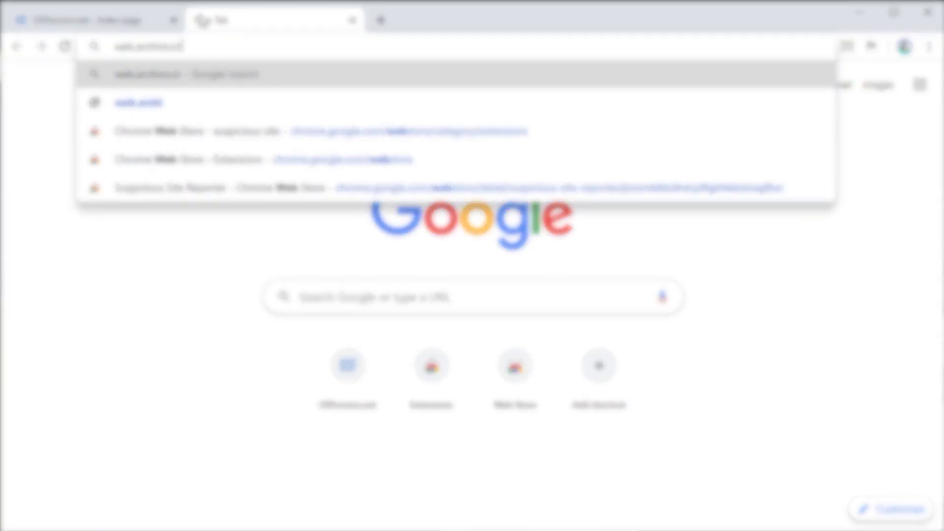
key(Return)
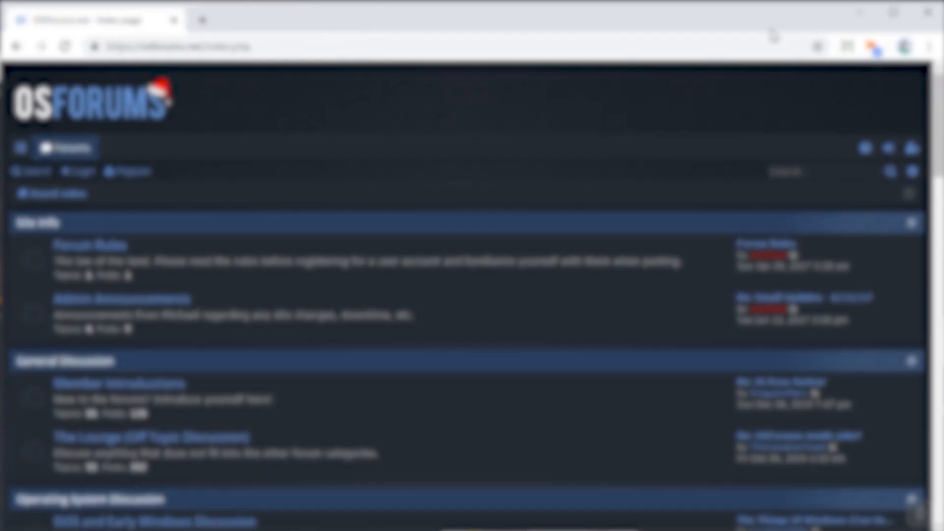
right_click(873, 48)
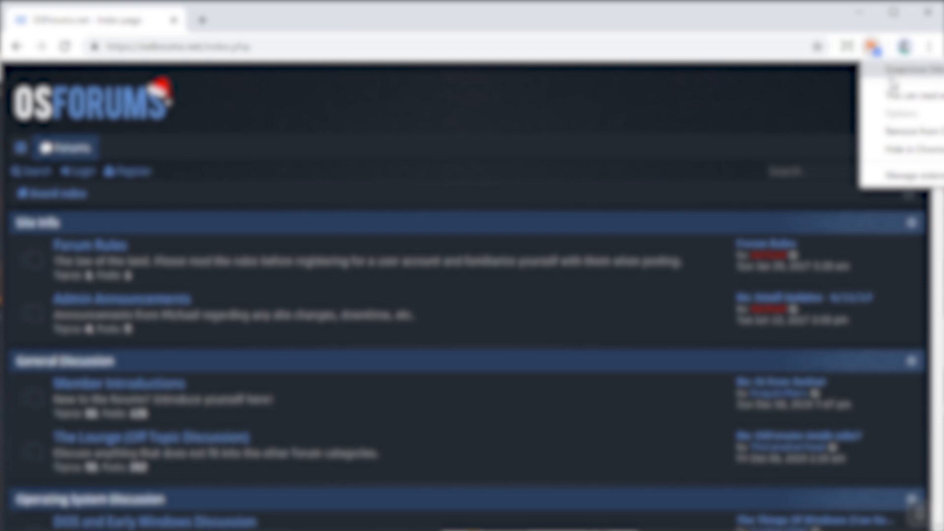